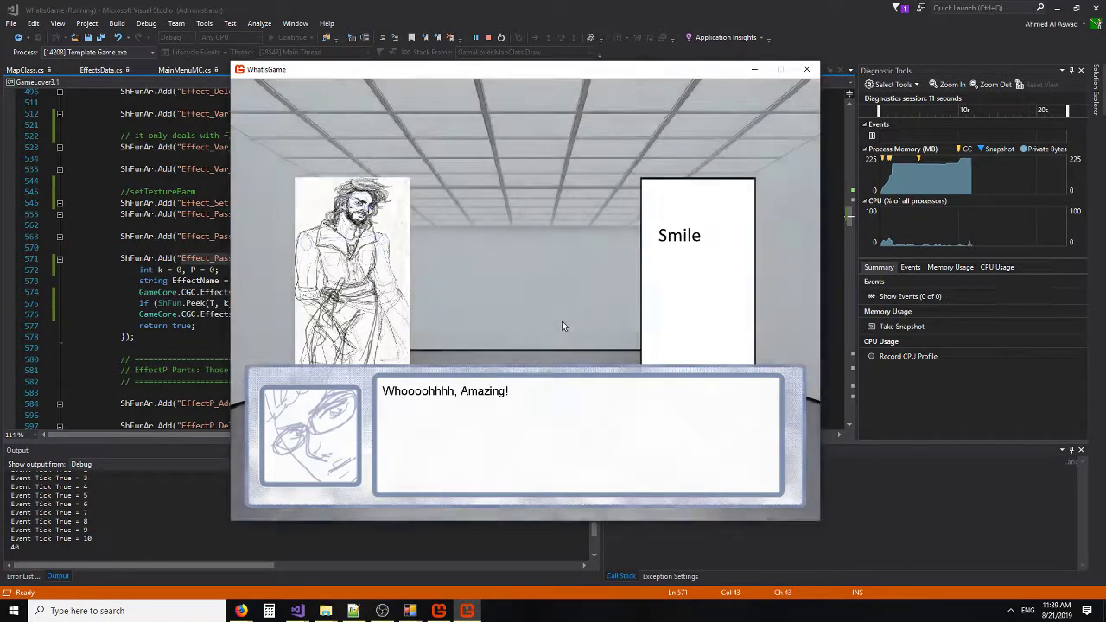
Advance the dialogue twice so the white room distorts into the bar scene.
left_click(562, 323)
left_click(323, 279)
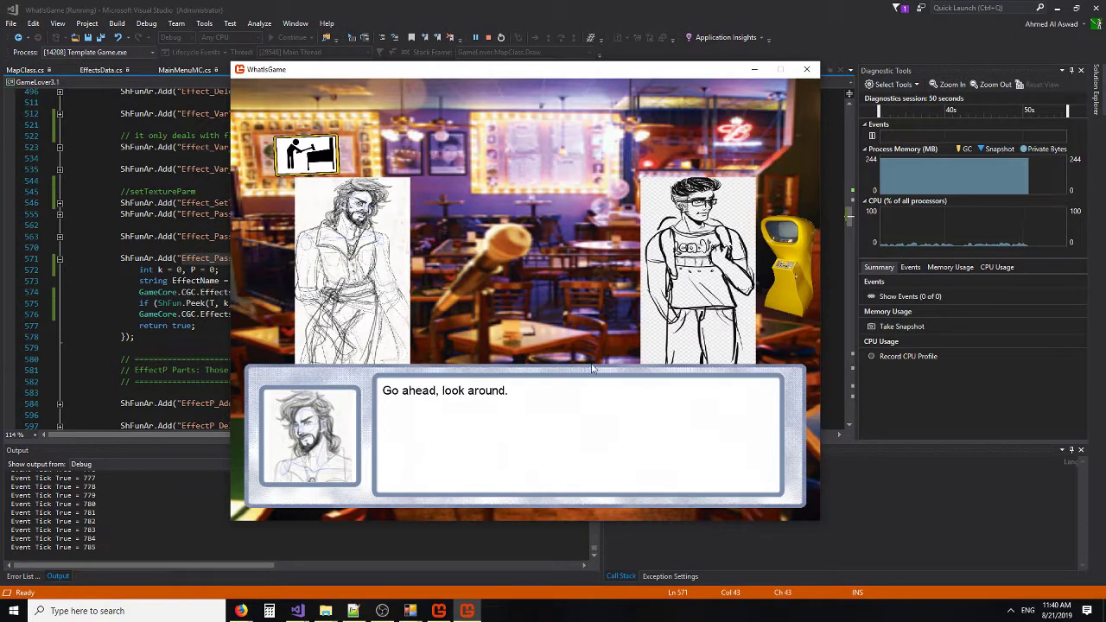
Browse a second Explorer window up to Debug, then into Image\WisG\Backgrounds.
left_click(363, 566)
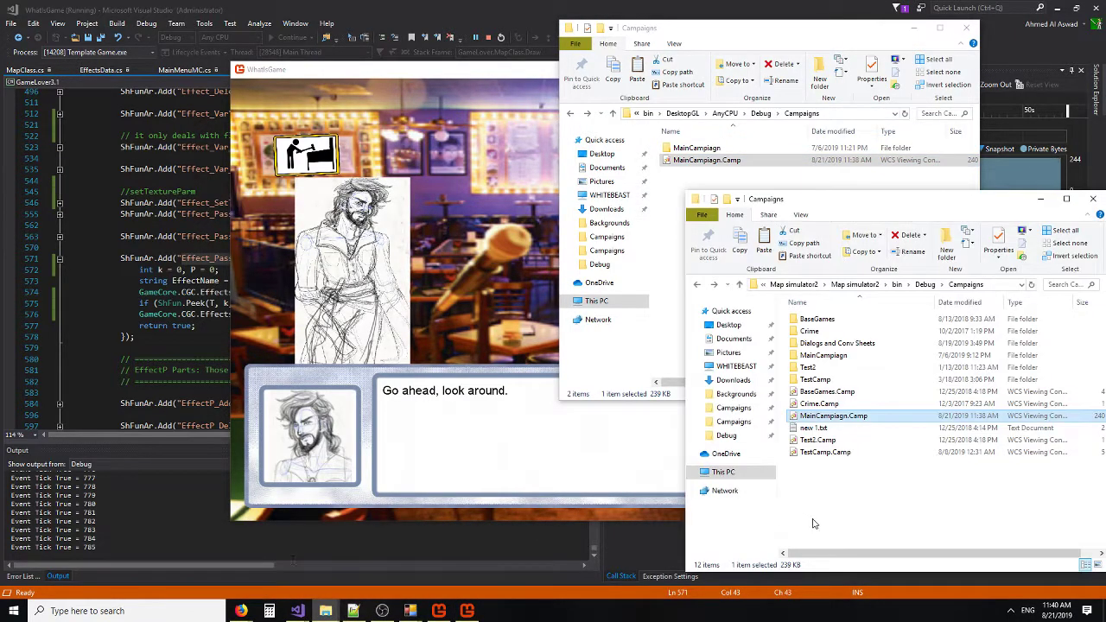
left_click(924, 284)
double_click(856, 367)
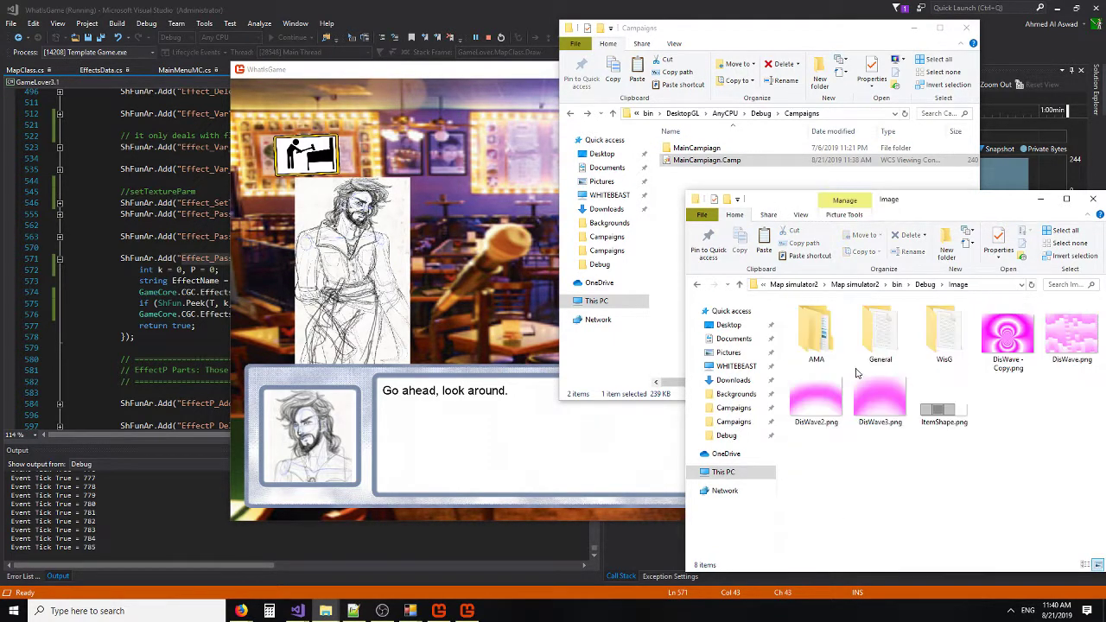
double_click(942, 337)
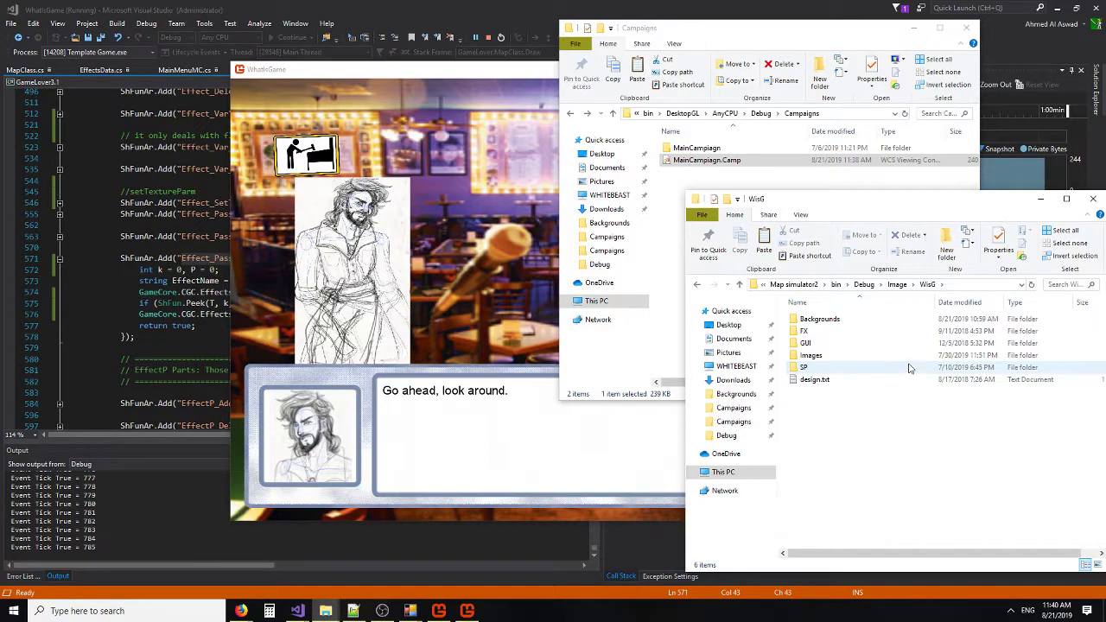
double_click(820, 319)
scroll(930, 432, "down", 3)
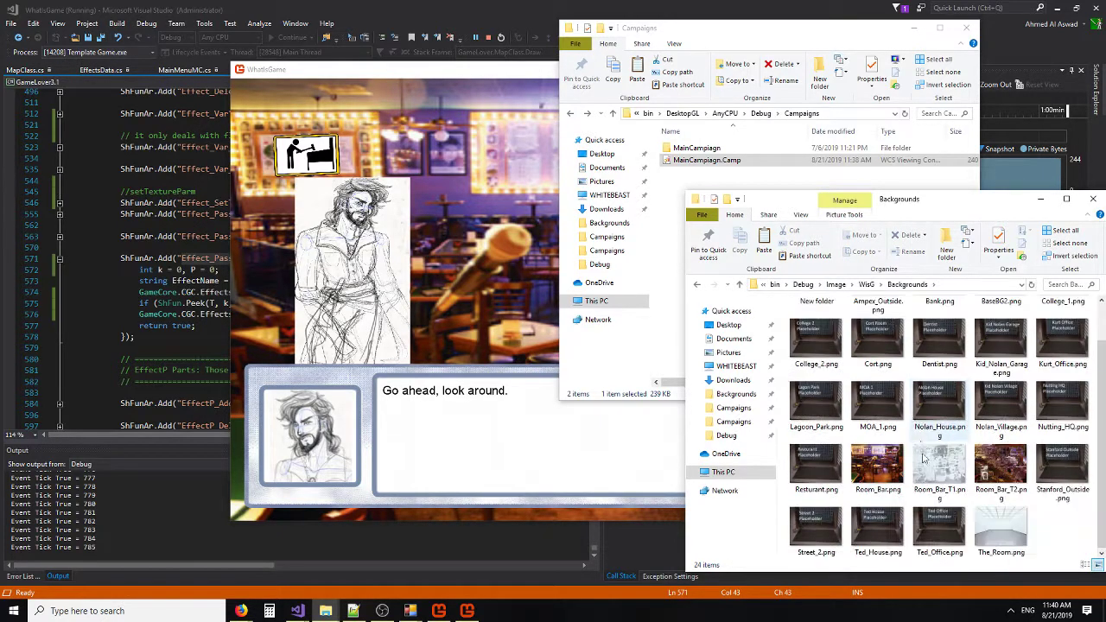
View Room_Bar_T1.png and then Room_Bar_T2.png in Paint.
double_click(933, 469)
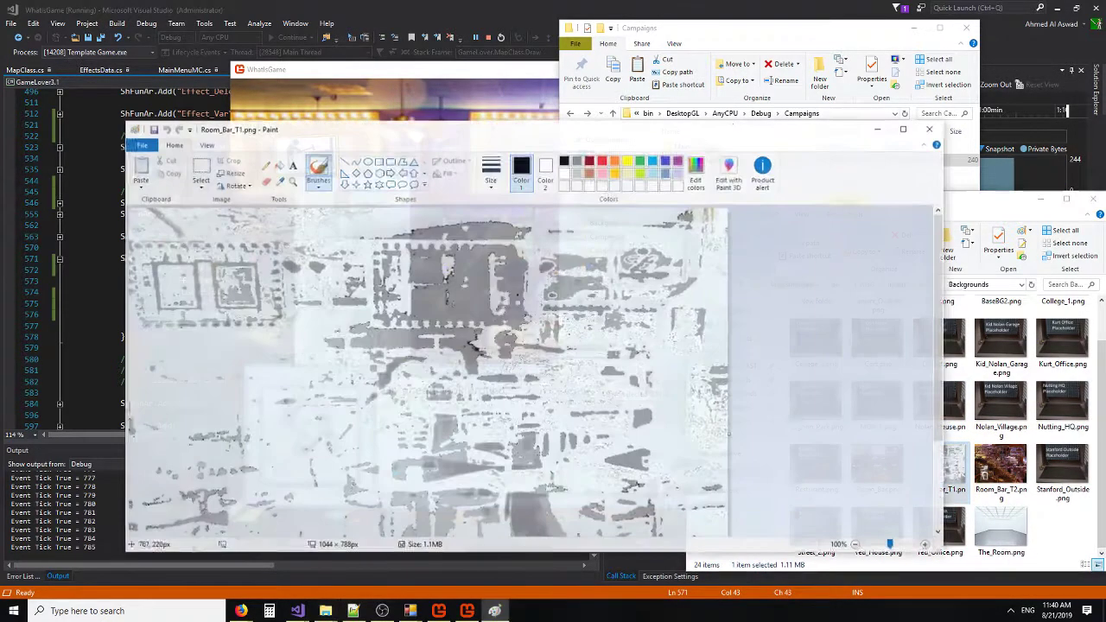
double_click(993, 468)
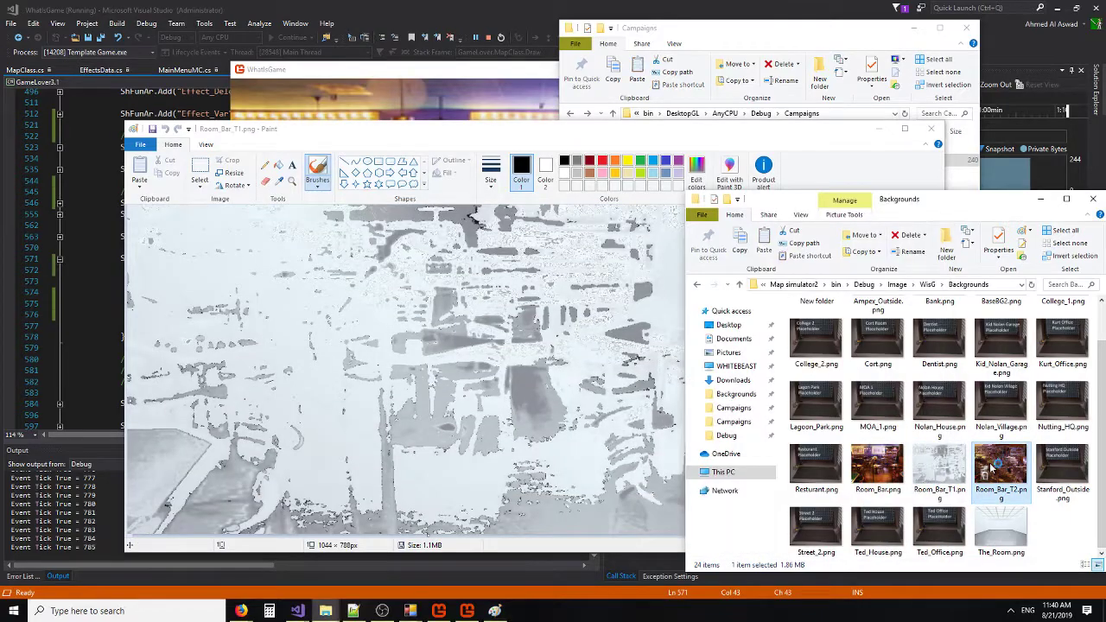
scroll(518, 389, "up", 3)
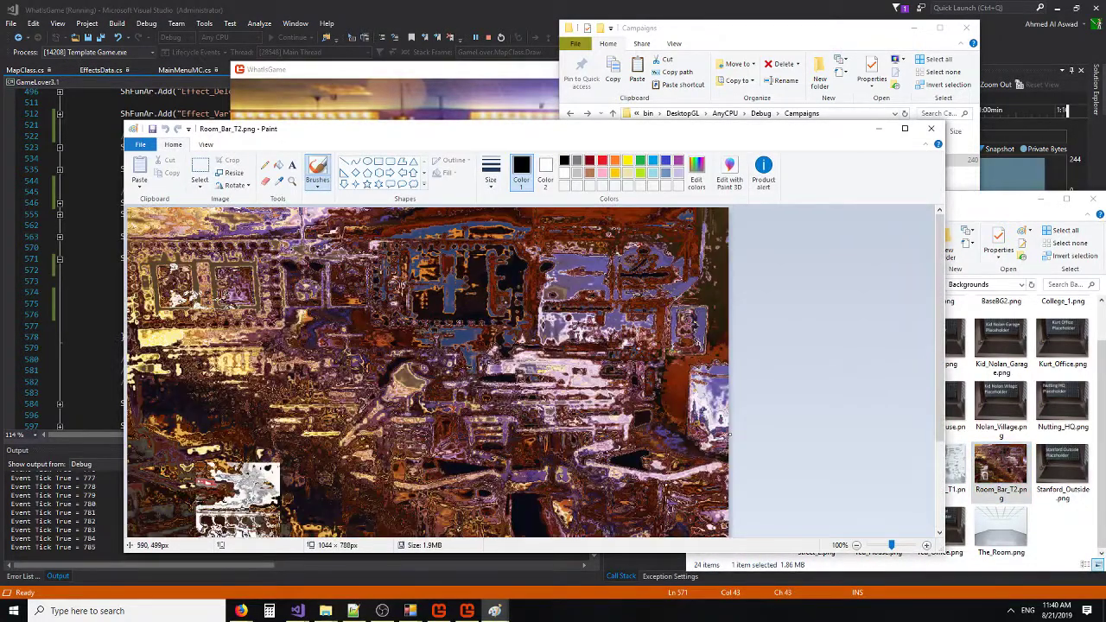
scroll(519, 389, "down", 3)
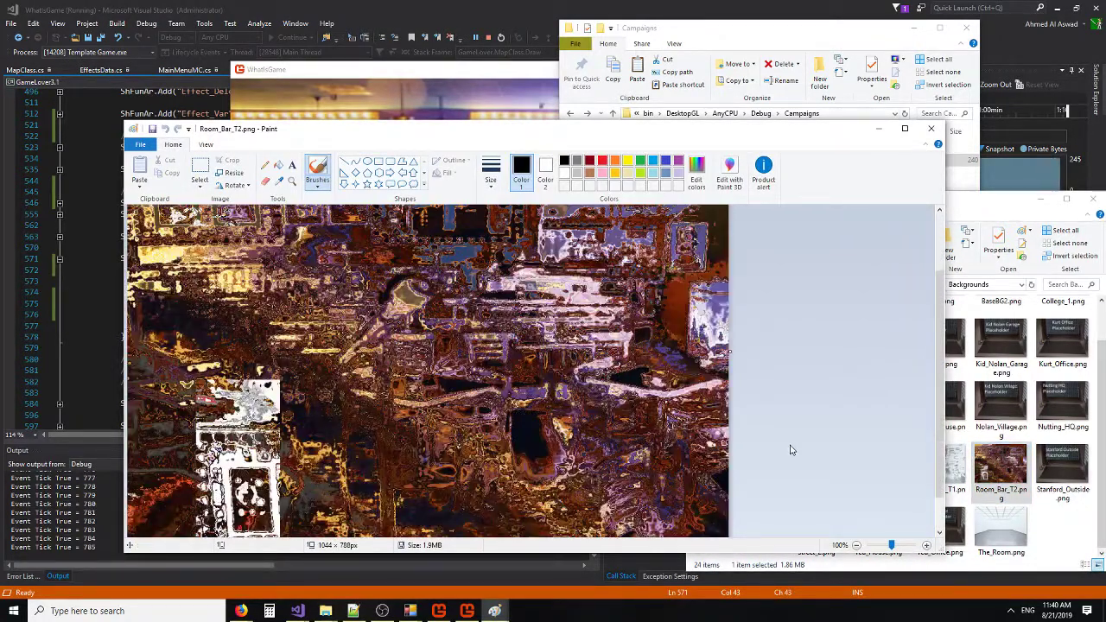
In ScriptWizard, view the KillDisplace event, then switch to conversation CD1_A_10's events.
left_click(426, 613)
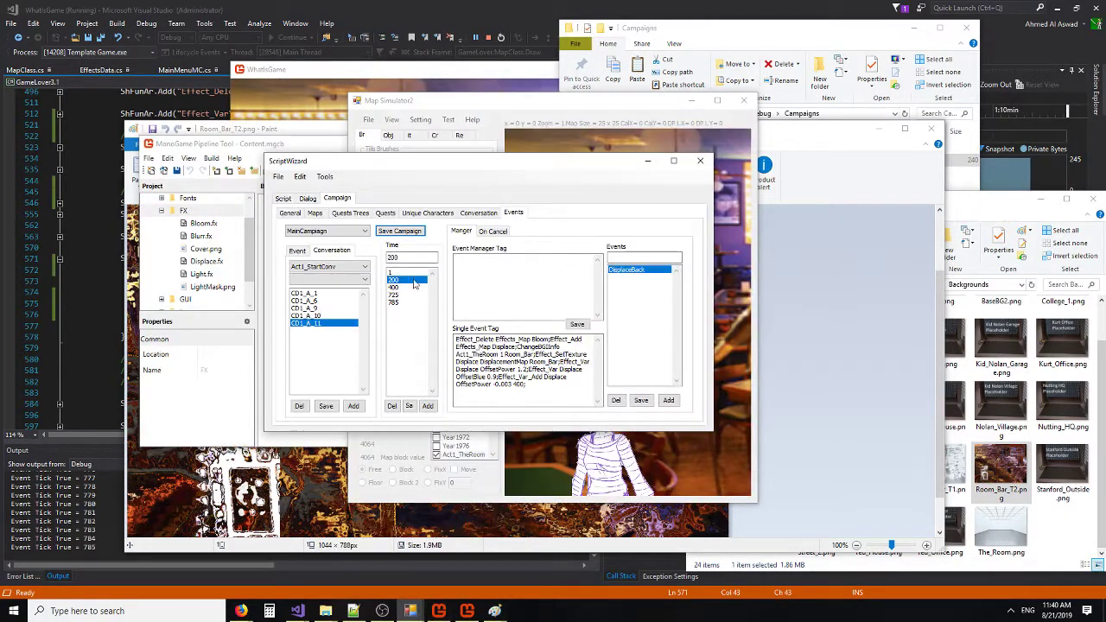
left_click(394, 287)
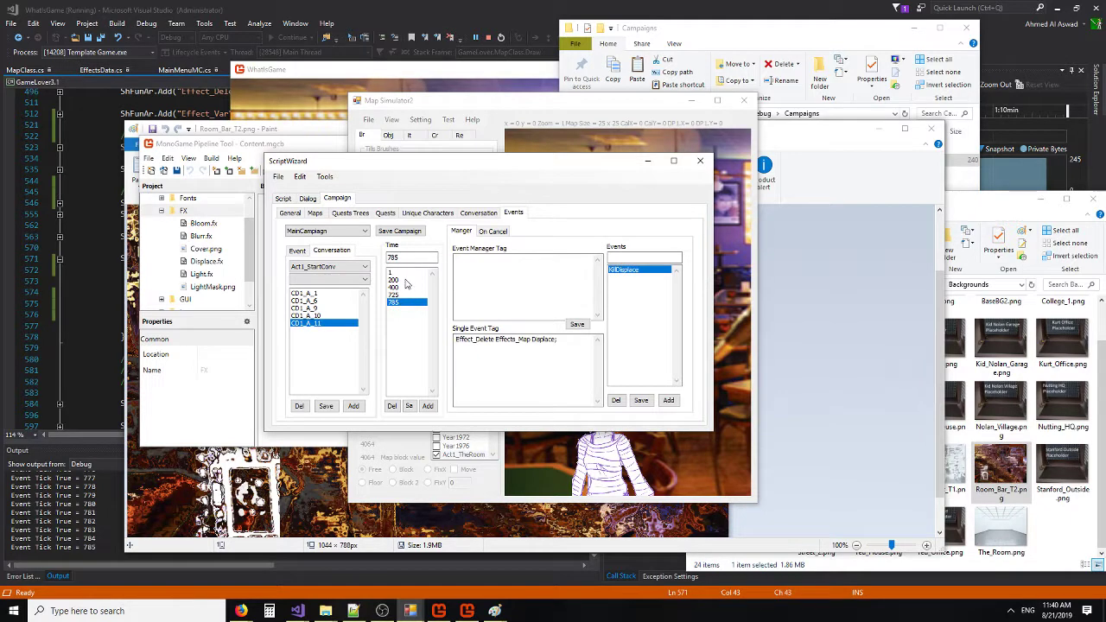
left_click(307, 316)
left_click(394, 295)
Inspect the time-240 event and the time-12 MoveCube event, then return to the game.
left_click(417, 281)
left_click(418, 272)
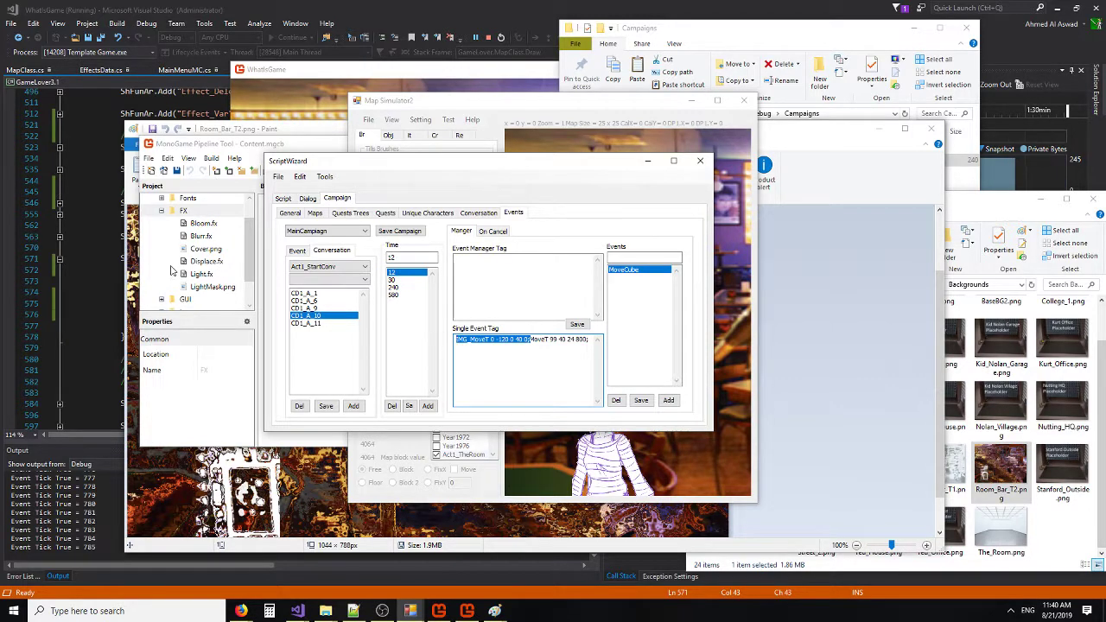
left_click(314, 91)
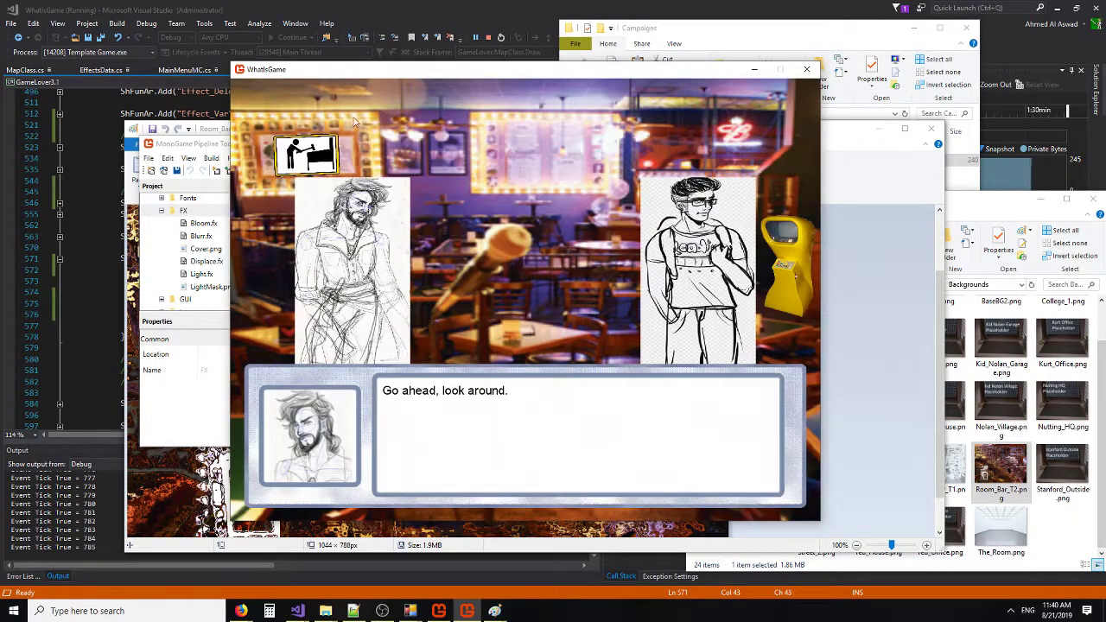